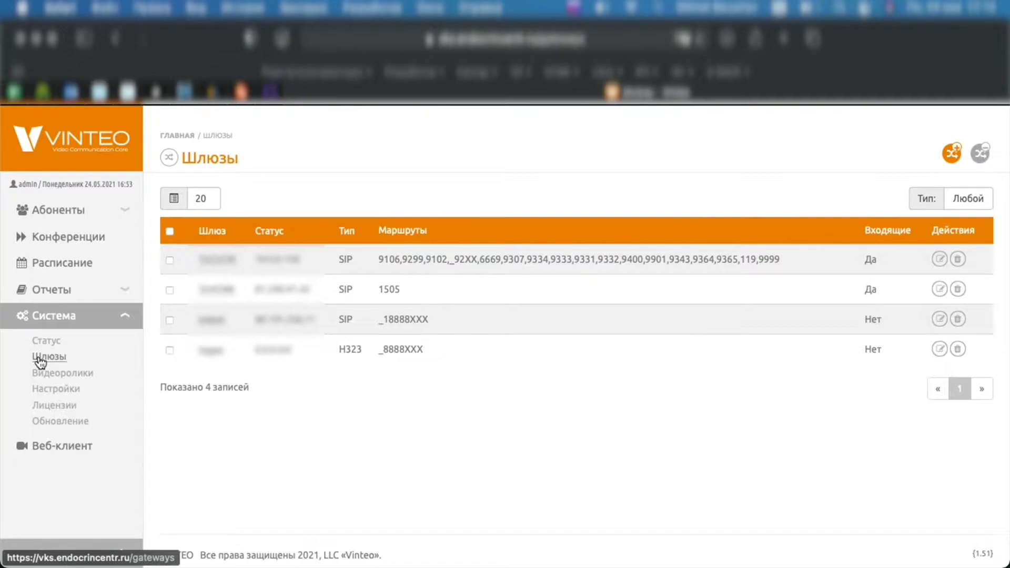
# Examine the number ranges for subscribers, conferences and LDAP in the main system settings.
pyautogui.click(46, 392)
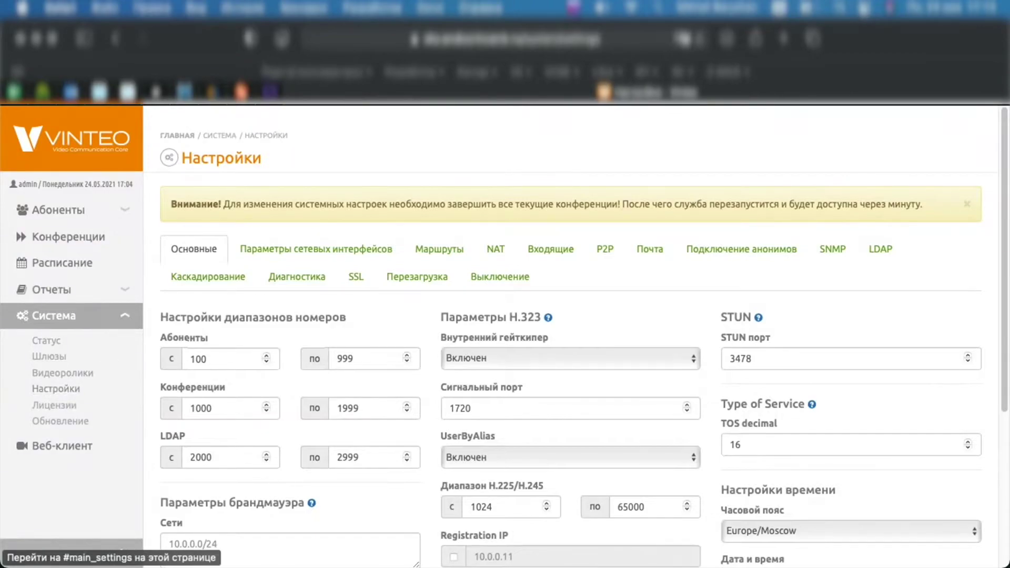
pyautogui.click(143, 357)
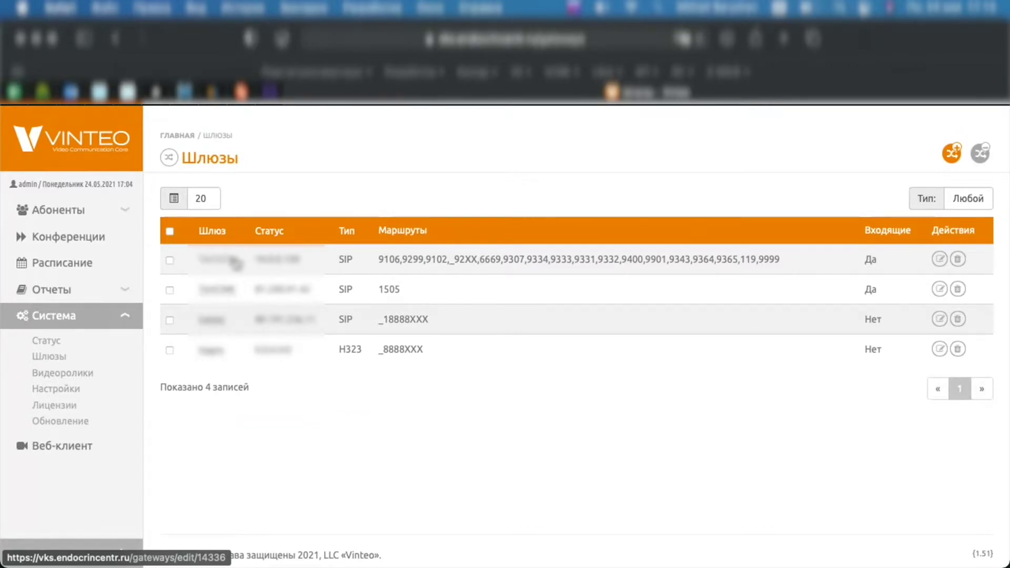
# Open the ToCUCM gateway and examine its basic parameters and its advanced port, transport and codec settings.
pyautogui.click(235, 263)
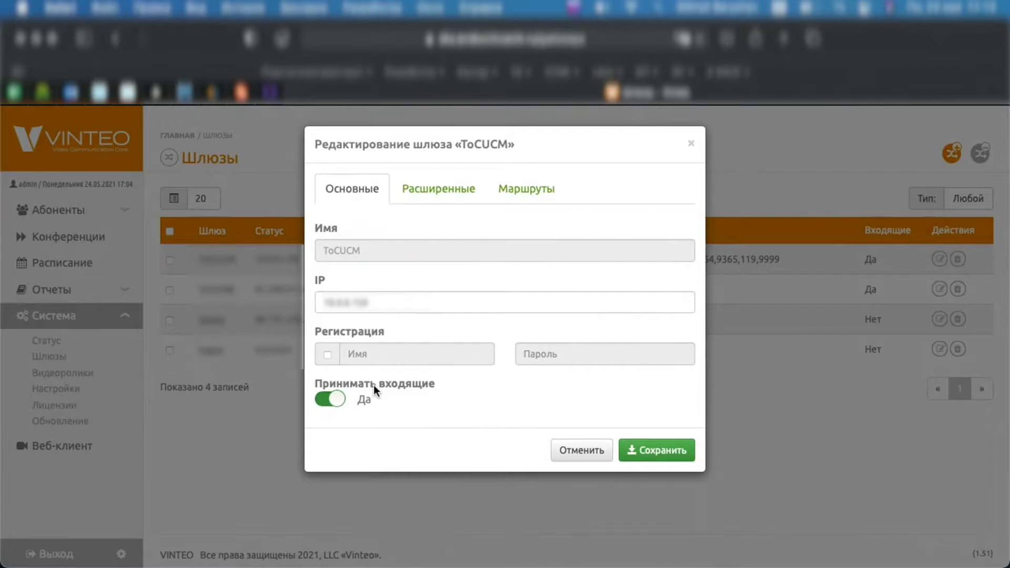
pyautogui.click(444, 182)
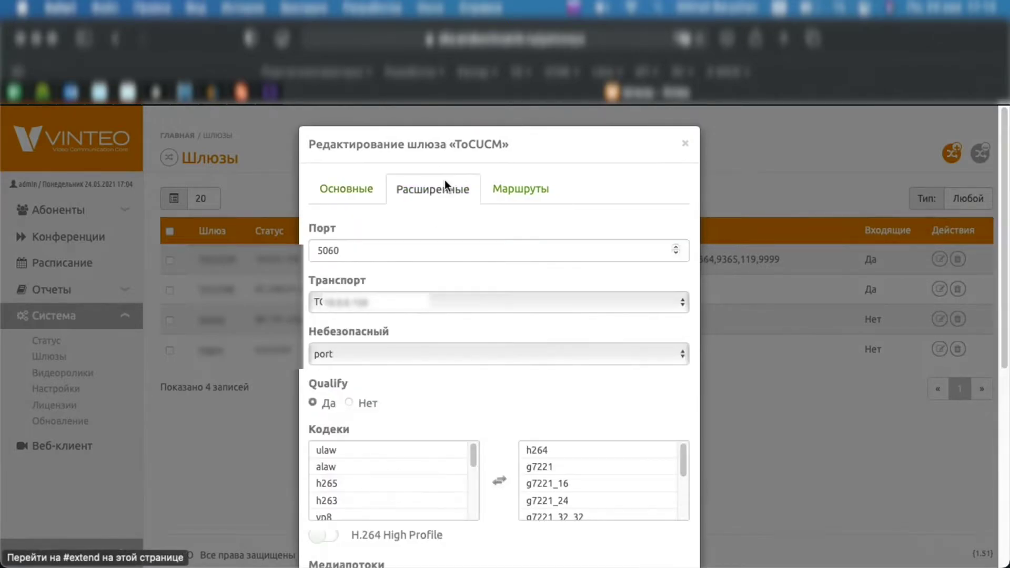
pyautogui.scroll(-2, 600, 453)
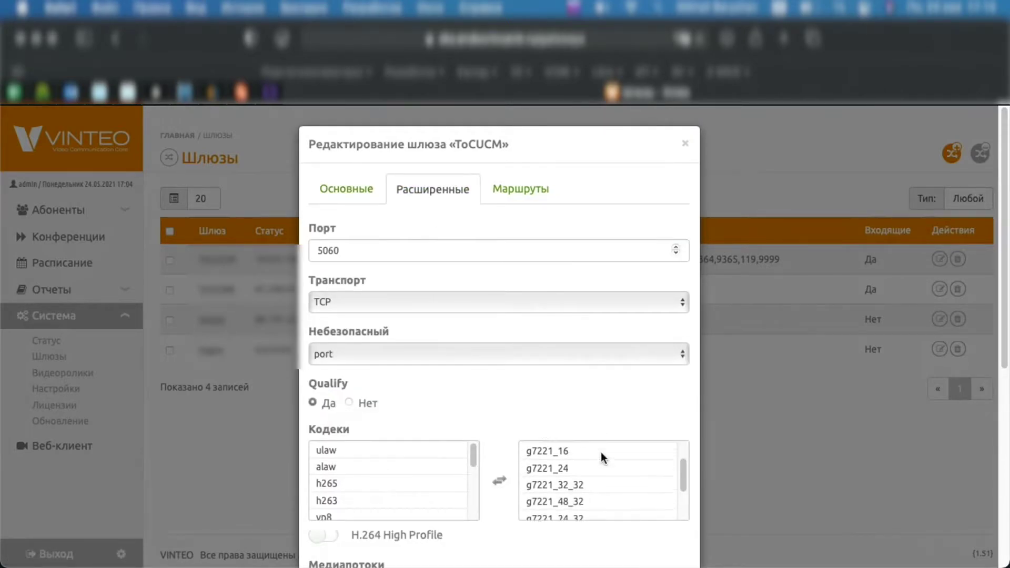
pyautogui.click(603, 459)
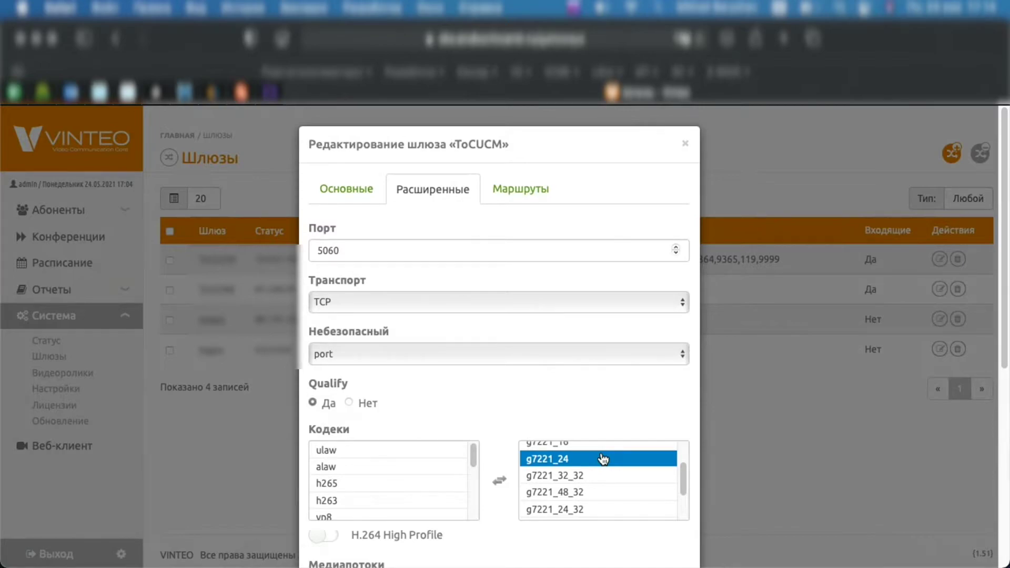
pyautogui.click(603, 476)
pyautogui.scroll(-2, 603, 473)
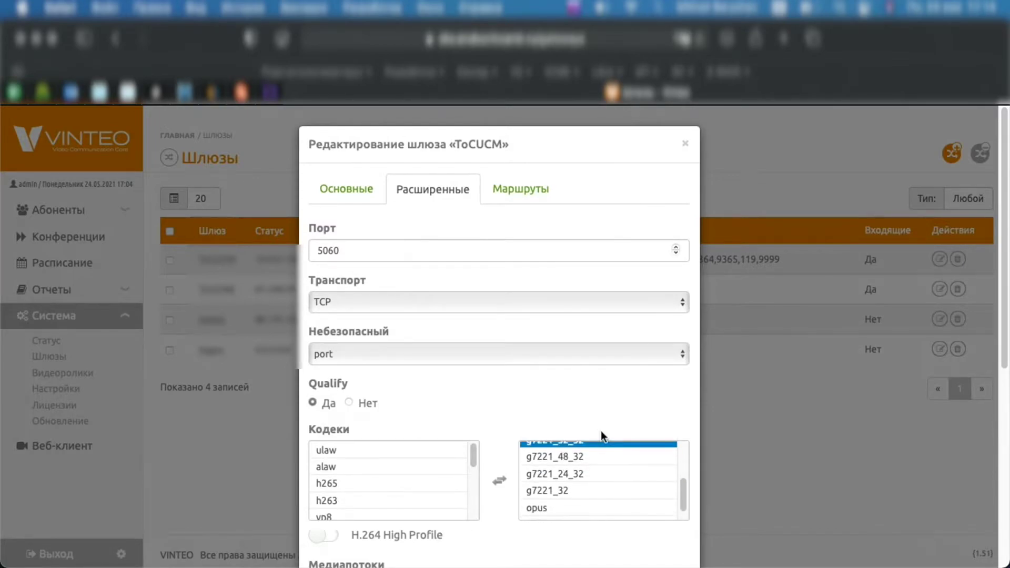
pyautogui.scroll(-3, 599, 411)
pyautogui.click(602, 412)
pyautogui.scroll(-5, 600, 413)
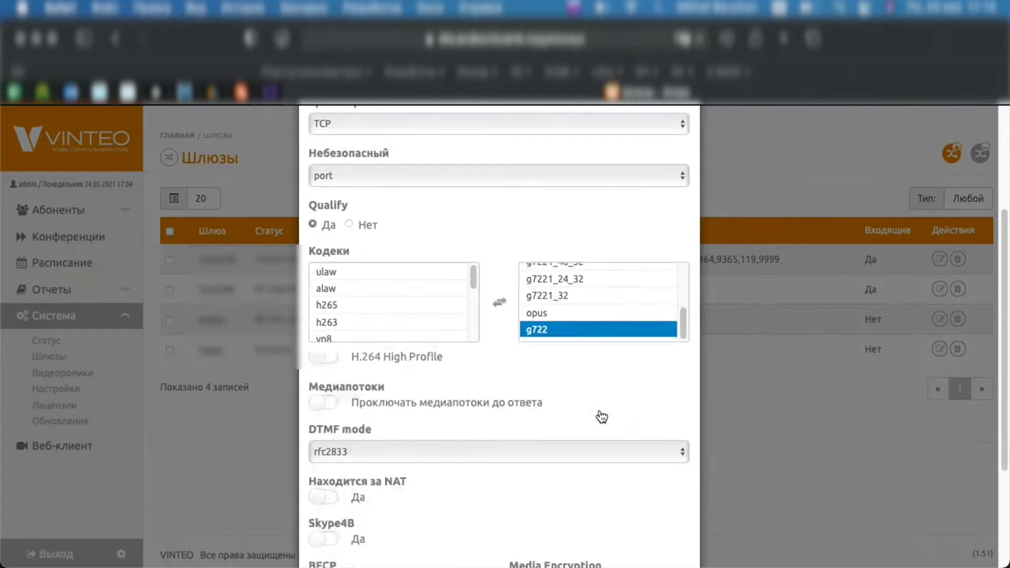
# Review the routes configured on the ToCUCM gateway and close it without saving.
pyautogui.click(469, 500)
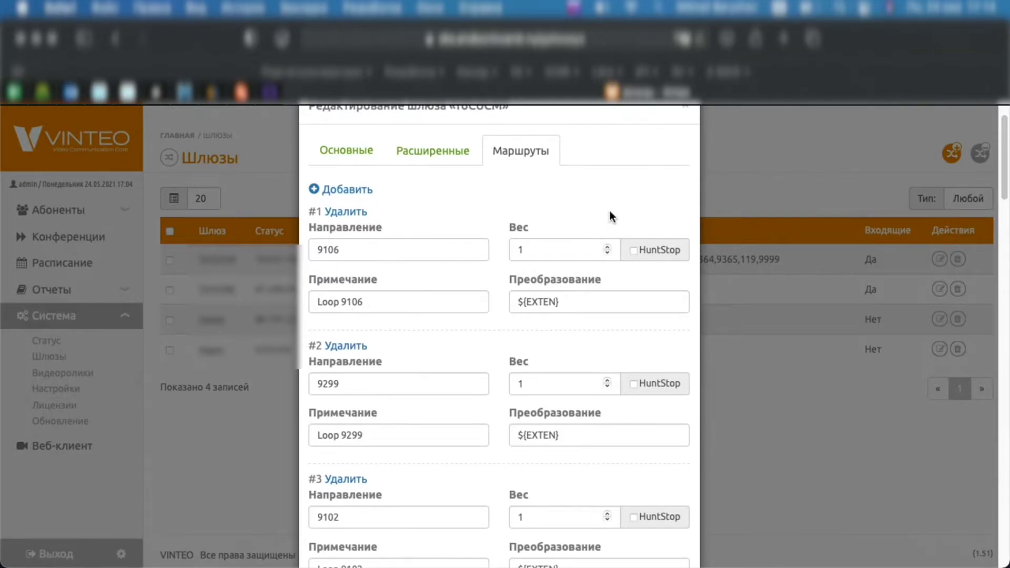
pyautogui.scroll(1, 610, 210)
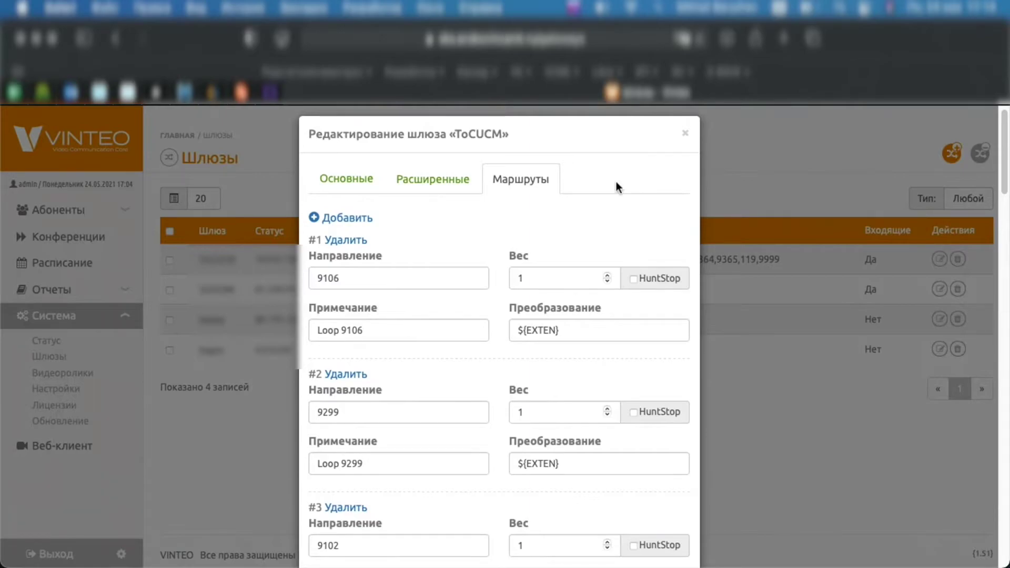
pyautogui.click(686, 133)
# Search the subscriber list for 94, check the Serve gateway option in the first match's advanced settings, and close without saving.
pyautogui.click(85, 211)
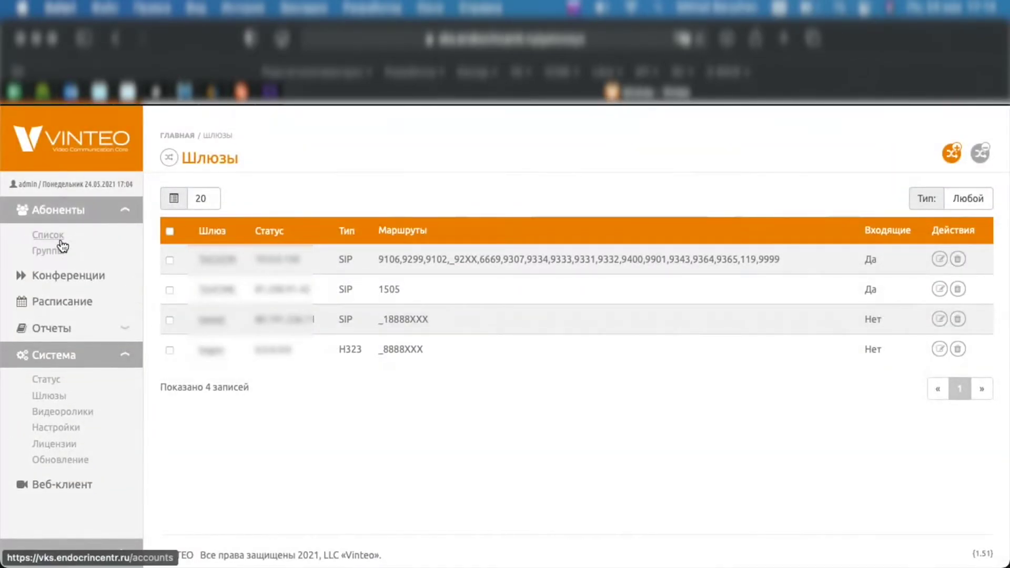
pyautogui.click(46, 251)
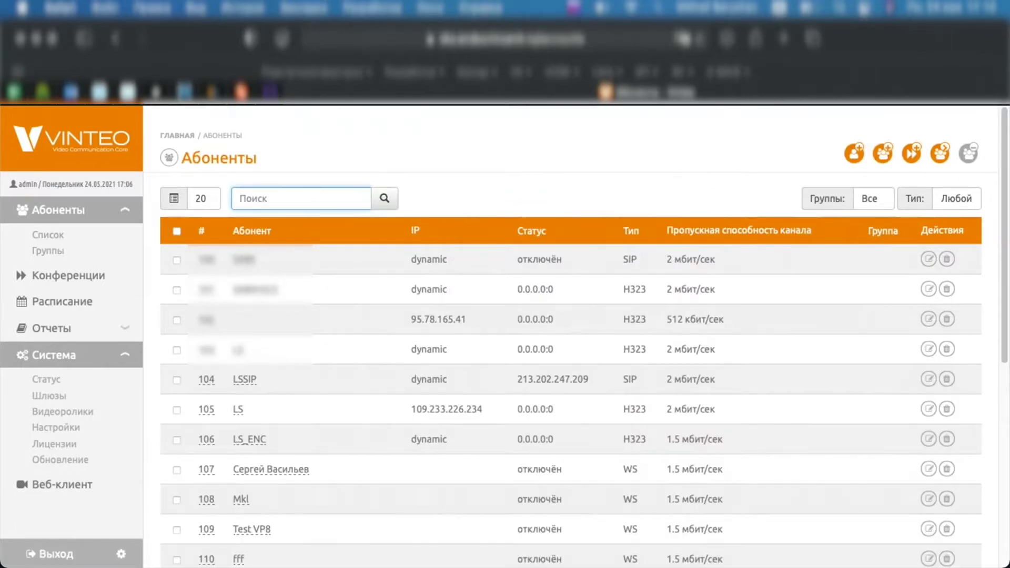
pyautogui.write('94')
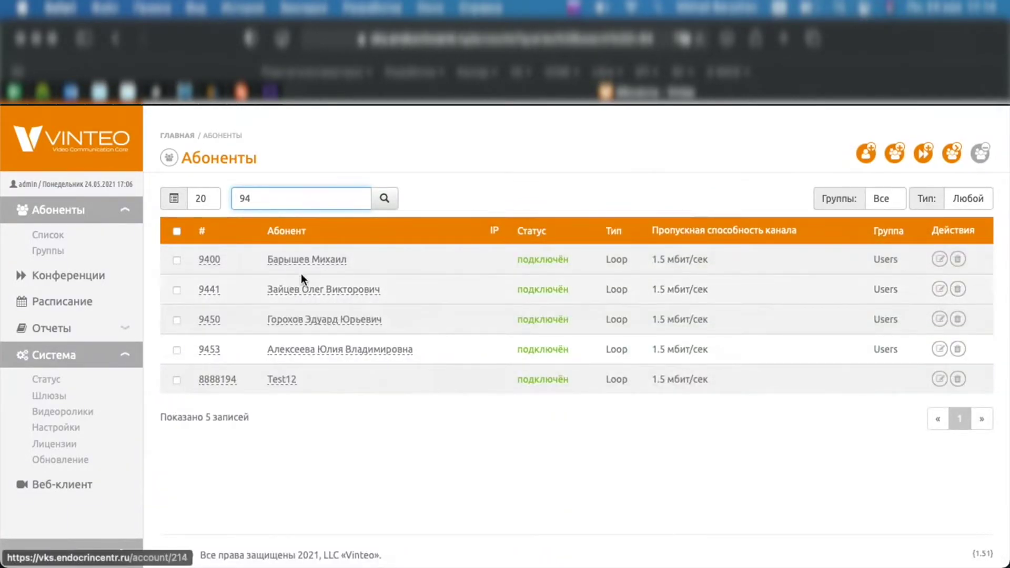
pyautogui.click(302, 263)
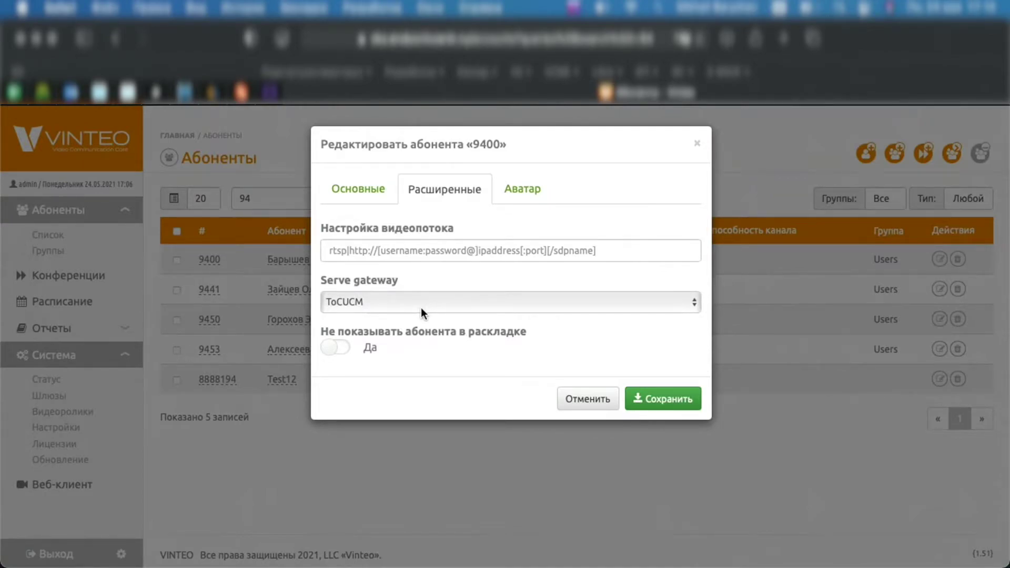
pyautogui.press('Escape')
# Reopen the ToCUCM gateway's routes and examine the direction and transformation values of route #11.
pyautogui.click(56, 396)
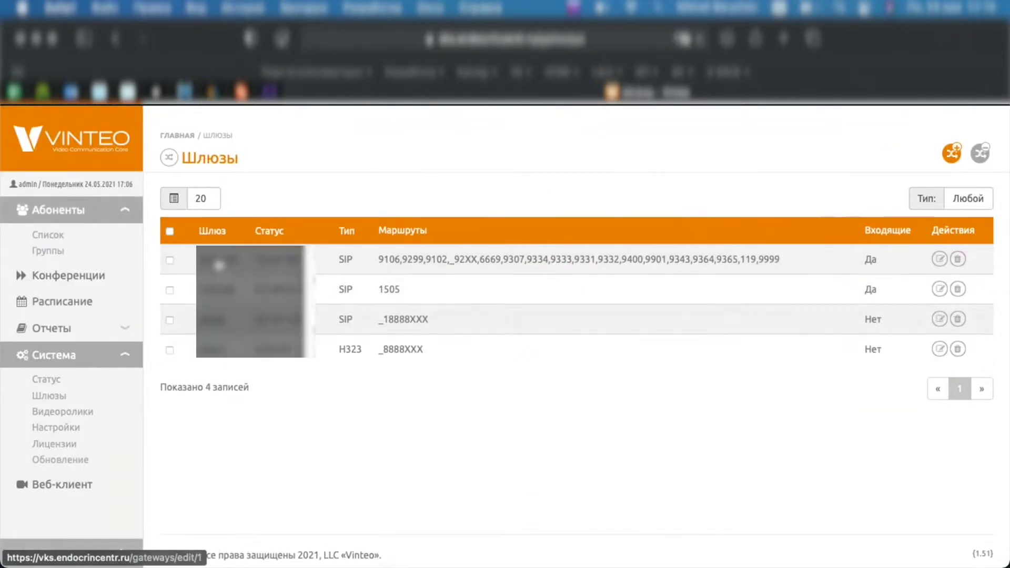
pyautogui.click(218, 265)
pyautogui.click(523, 189)
pyautogui.scroll(-5, 517, 325)
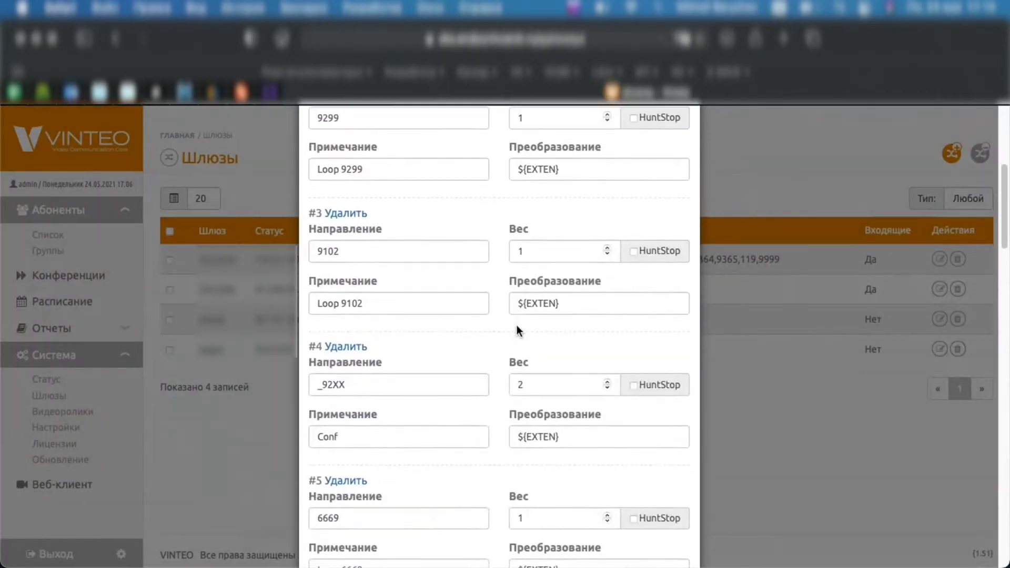
pyautogui.scroll(-15, 517, 330)
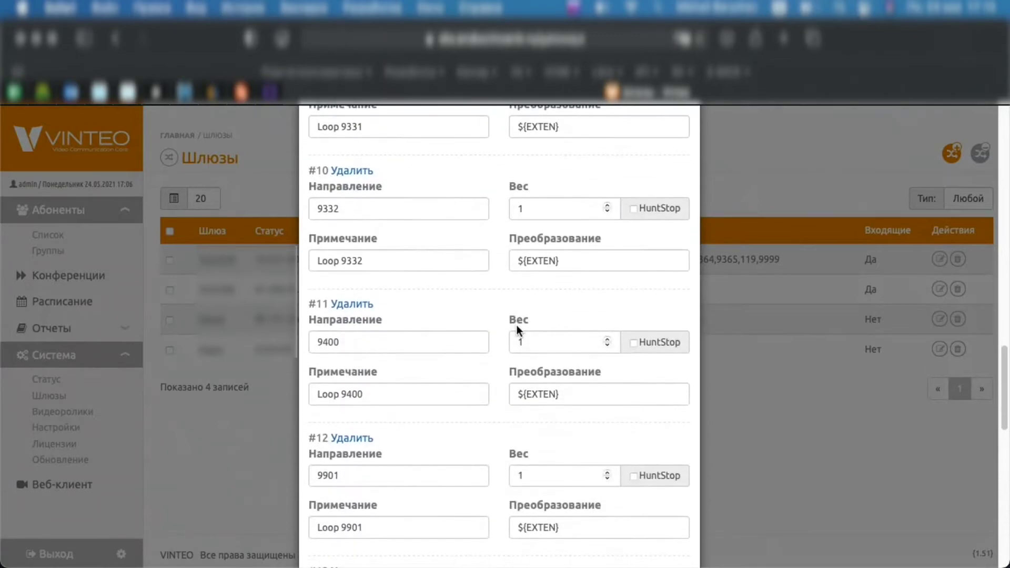
pyautogui.scroll(-2, 516, 325)
pyautogui.moveTo(358, 248); pyautogui.dragTo(298, 247)
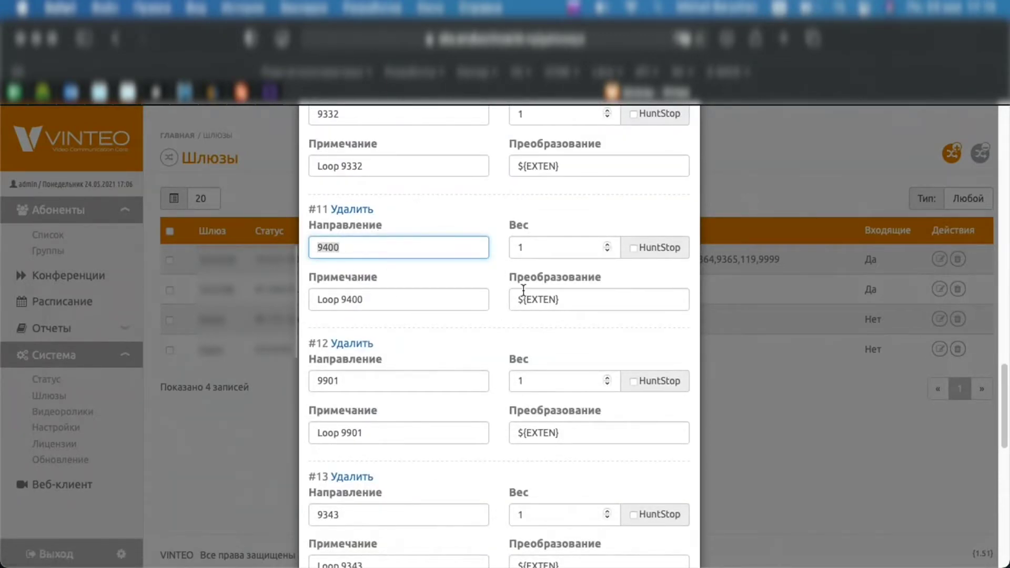
pyautogui.moveTo(517, 299); pyautogui.dragTo(587, 298)
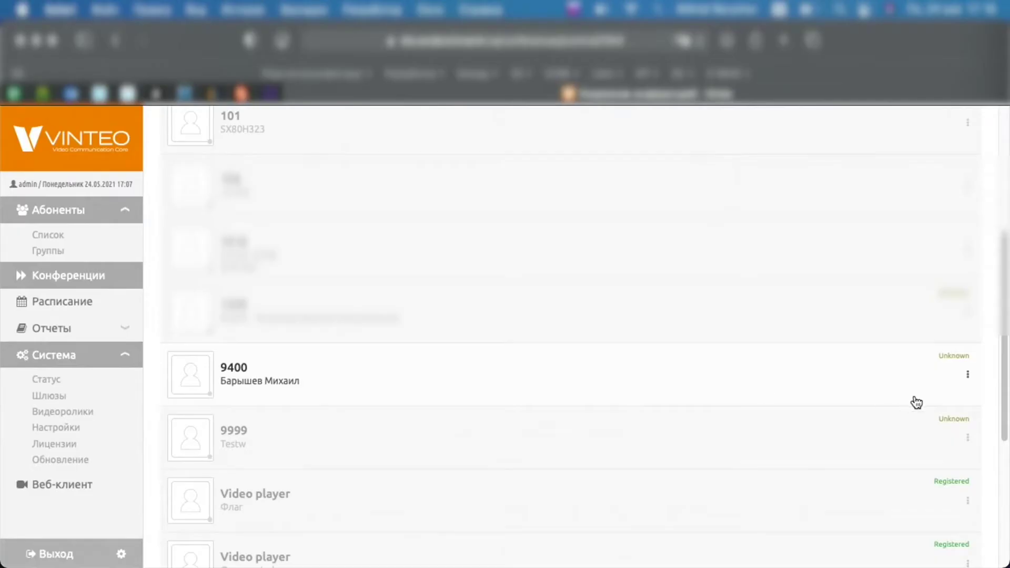
# Call the Loop subscriber from the conference control page's participant list and end the resulting Cisco Jabber call.
pyautogui.click(962, 390)
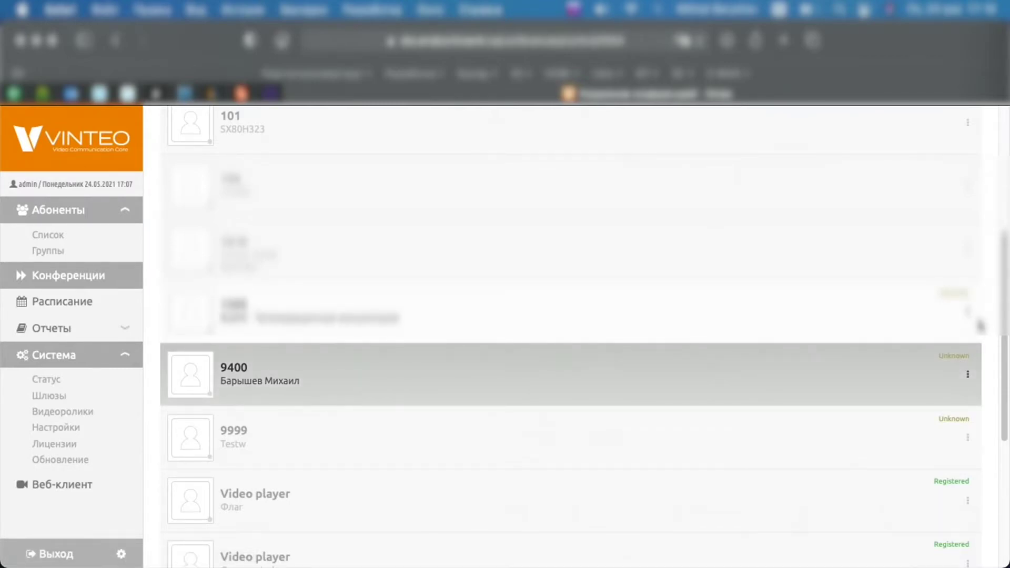
pyautogui.click(966, 375)
pyautogui.click(919, 407)
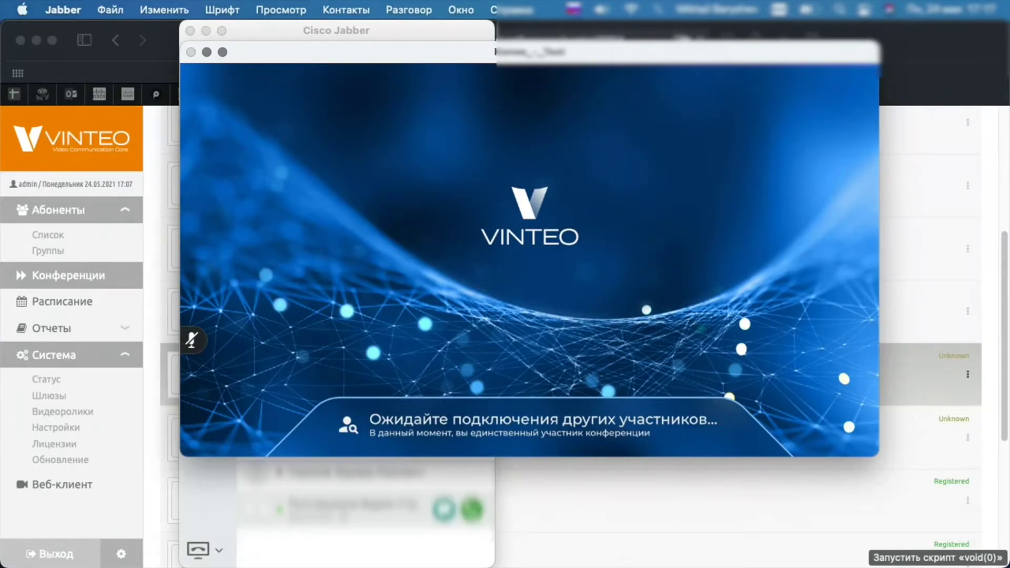
pyautogui.moveTo(692, 450)
pyautogui.click(664, 394)
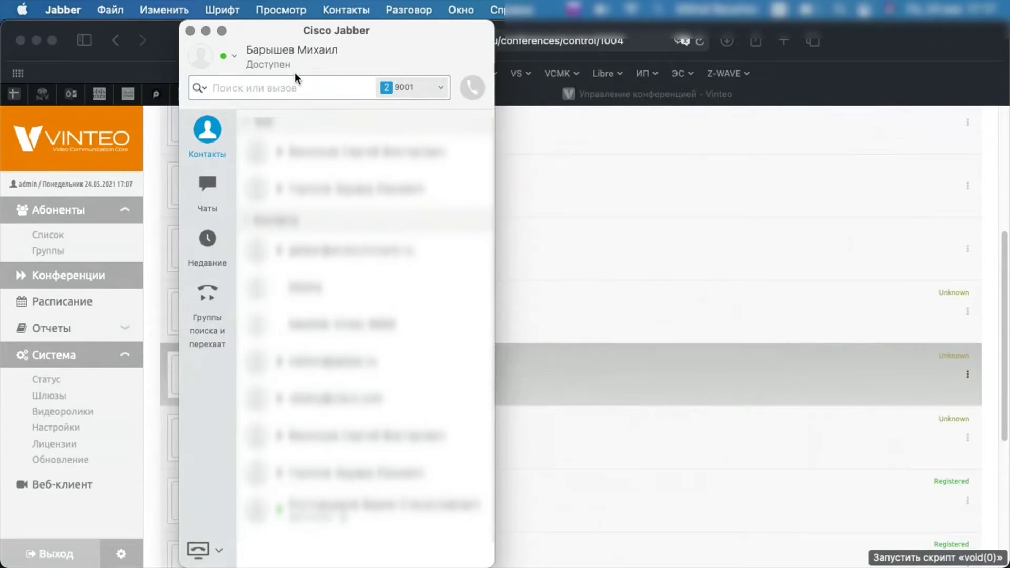
# Open the conference list and look through the conferences numbered from 9847 upward.
pyautogui.click(71, 278)
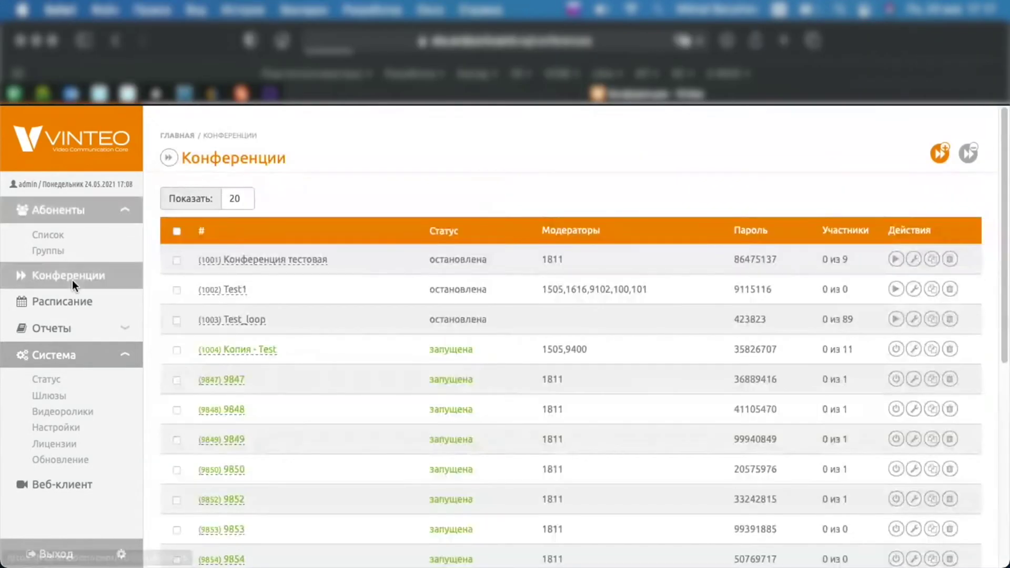
pyautogui.click(298, 250)
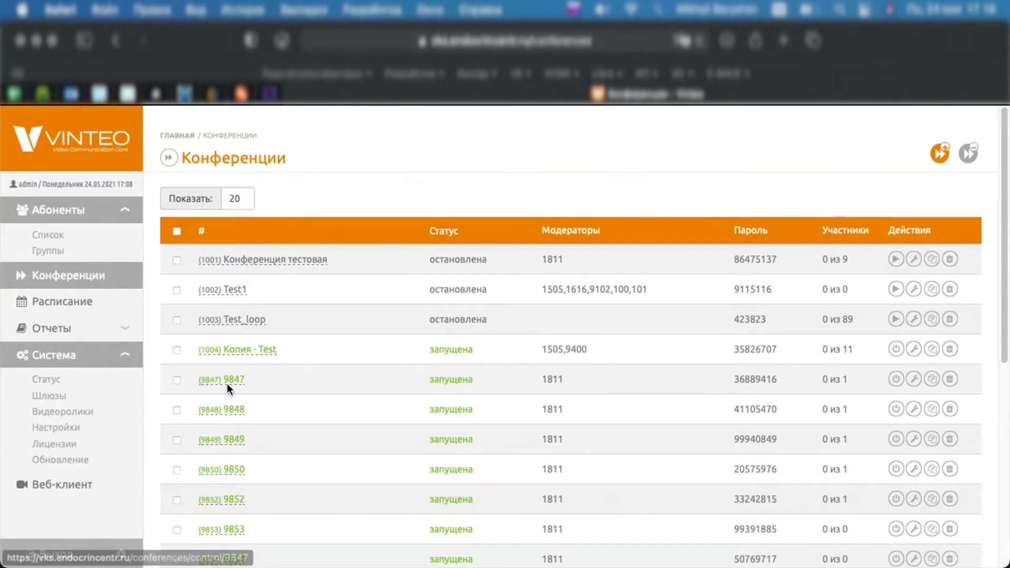
pyautogui.scroll(-5, 227, 388)
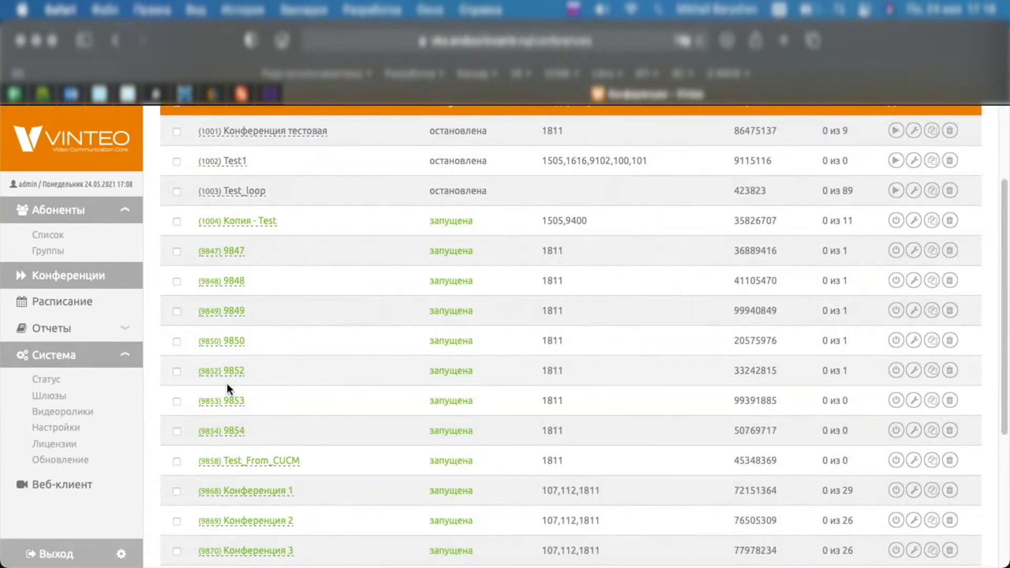
# Switch to Cisco Jabber, call conference 9847, and open that conference's control page in Vinteo.
pyautogui.press('super+Tab')
pyautogui.write('9847')
pyautogui.press('Return')
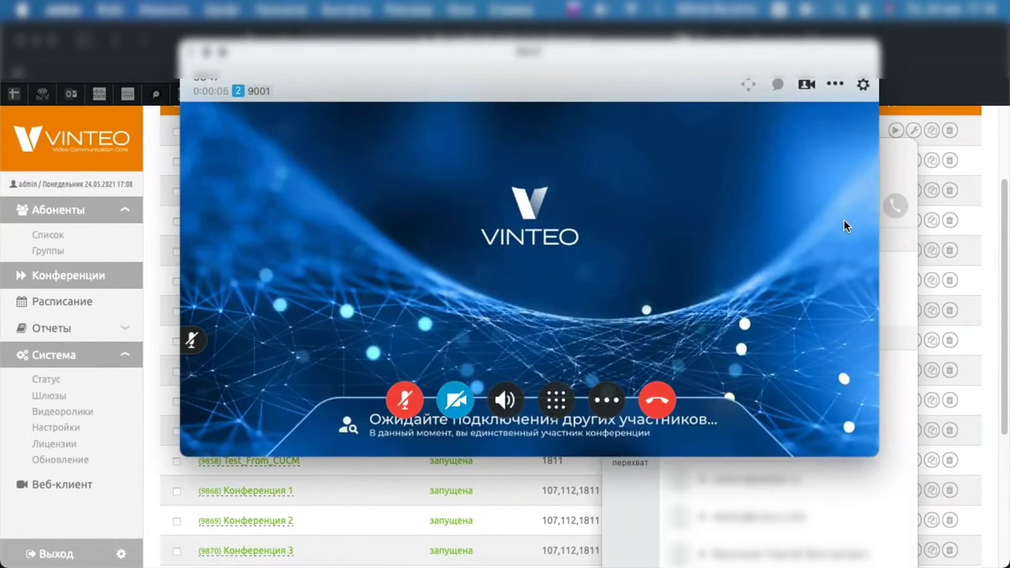
pyautogui.click(81, 262)
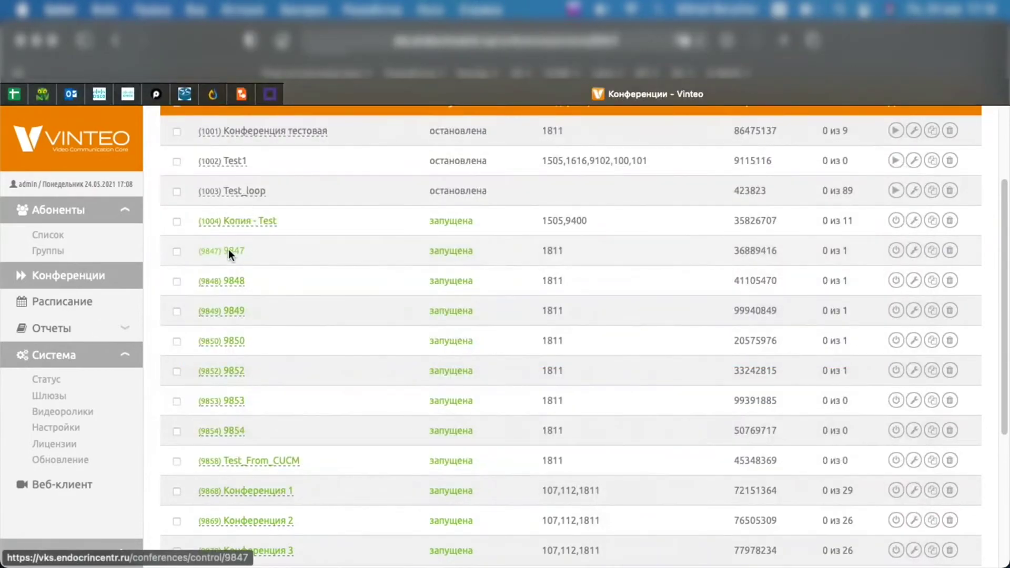
pyautogui.click(228, 250)
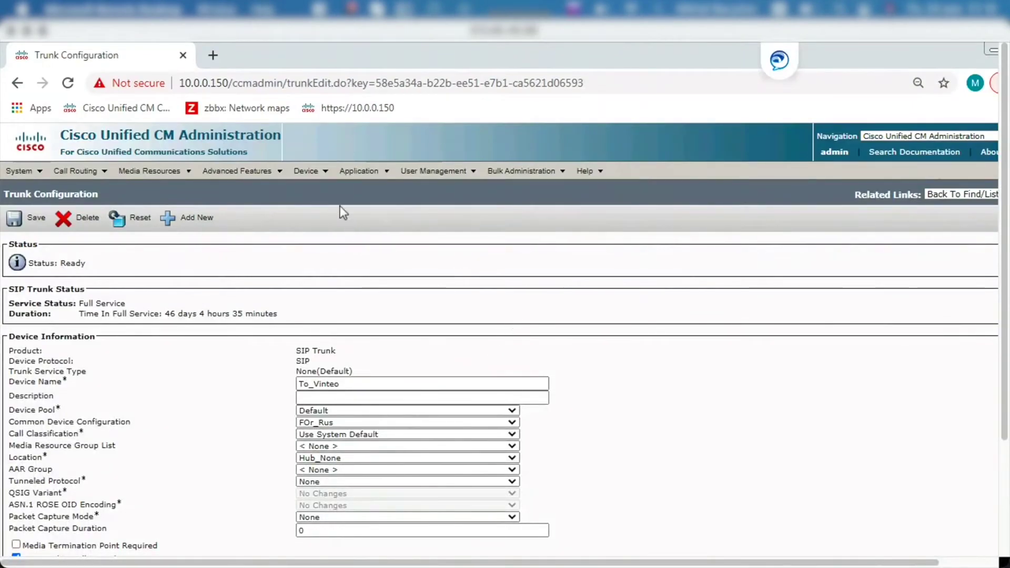
# In Cisco Unified CM Administration, open the To_Vinteo trunk and examine its destination address and SIP settings.
pyautogui.moveTo(307, 171)
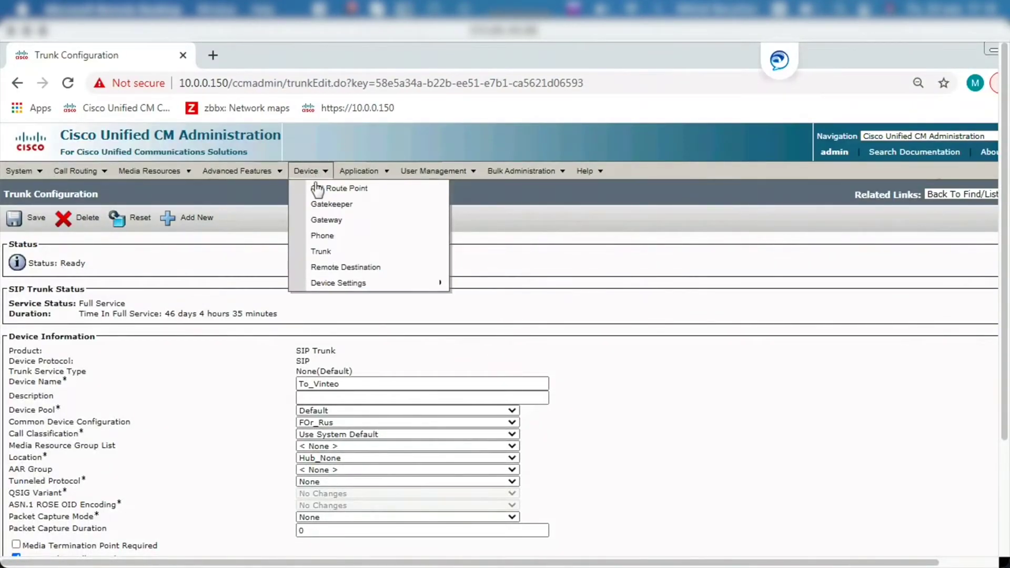
pyautogui.click(326, 252)
pyautogui.scroll(-8, 132, 481)
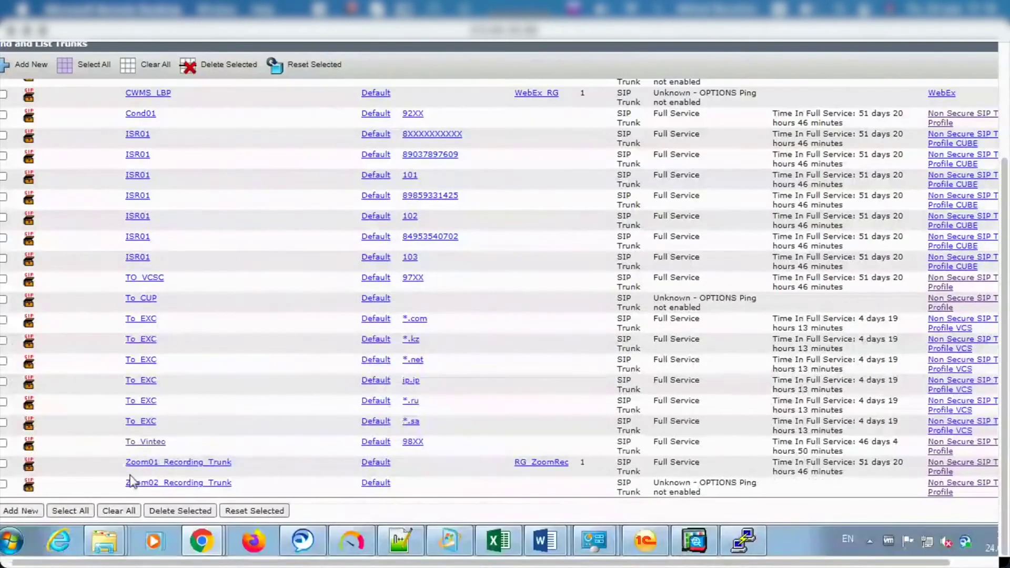
pyautogui.click(149, 443)
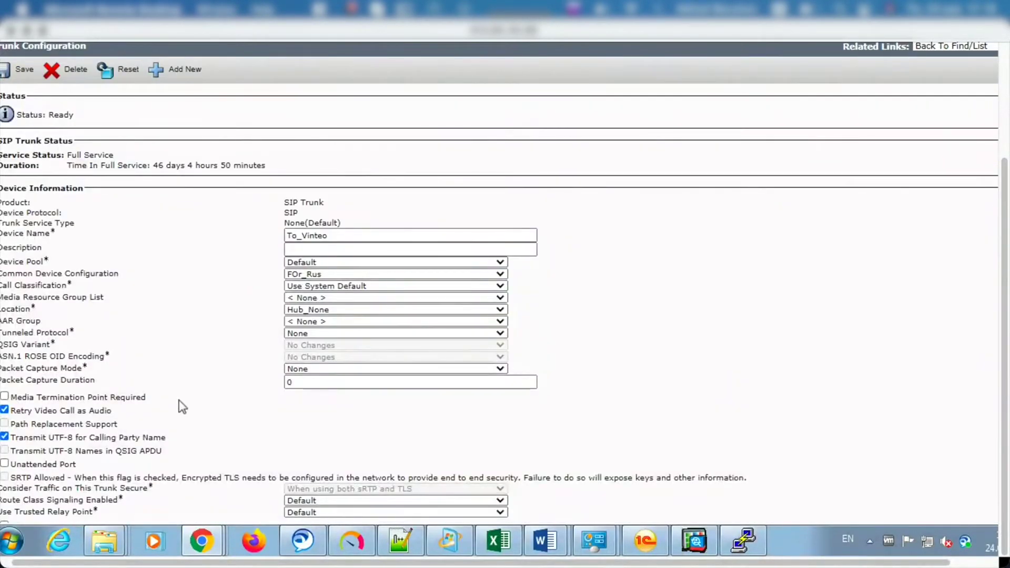
pyautogui.scroll(-15, 181, 406)
pyautogui.moveTo(158, 263); pyautogui.dragTo(11, 270)
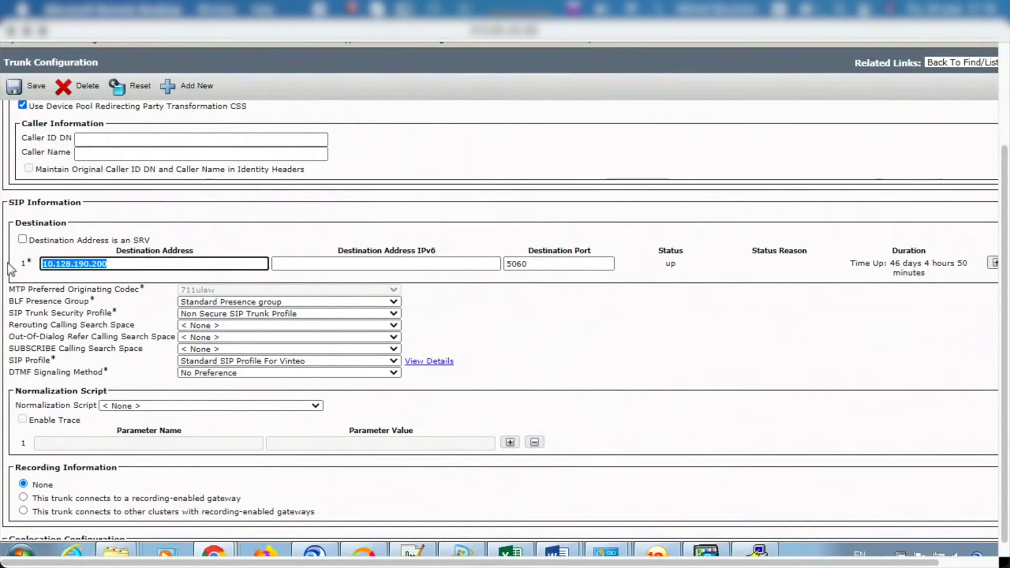
pyautogui.scroll(-2, 84, 324)
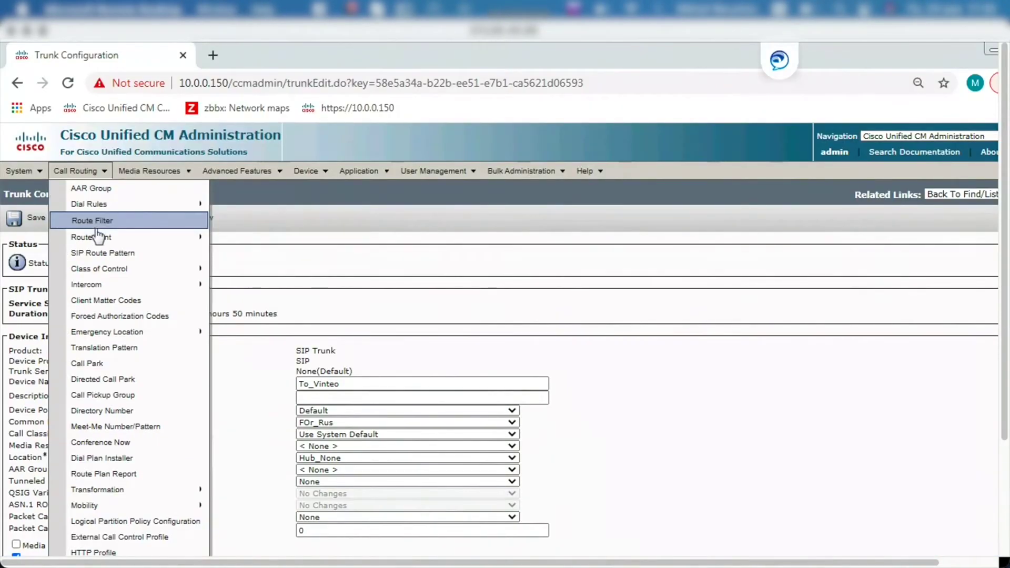
# Find all route patterns configured in Cisco Unified CM and look through the list for the one associated with To_Vinteo.
pyautogui.moveTo(97, 236)
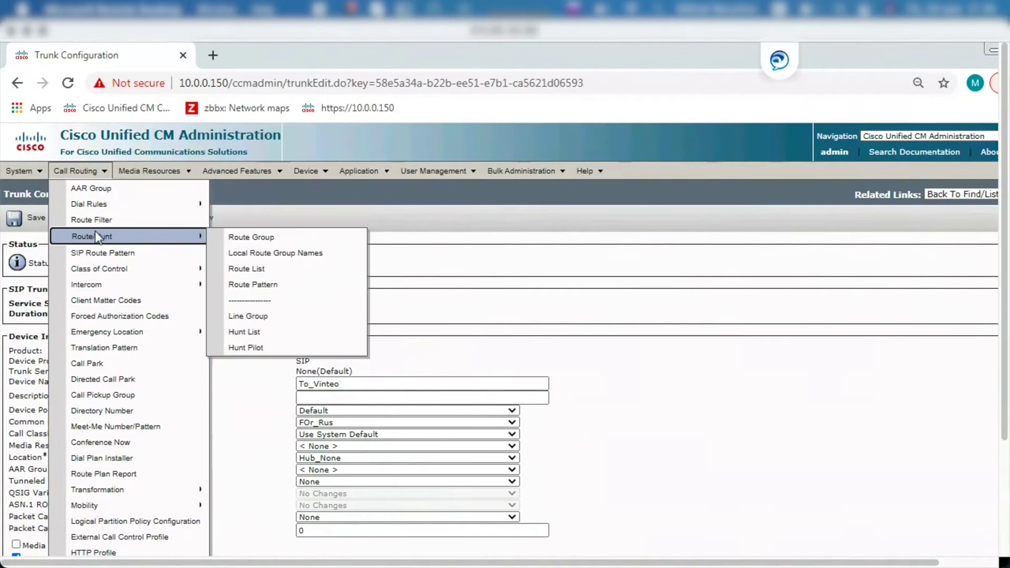
pyautogui.click(245, 285)
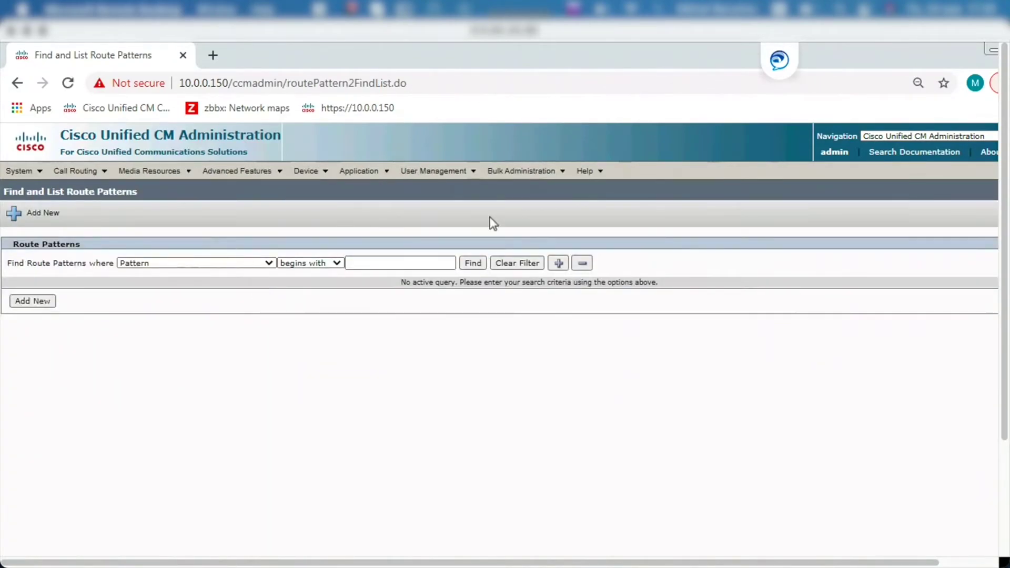
pyautogui.click(479, 264)
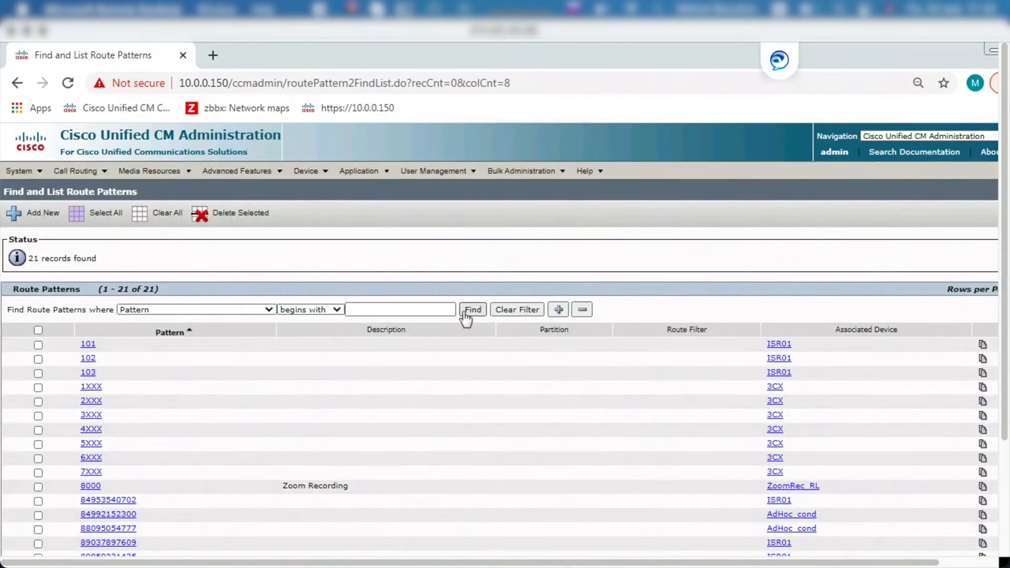
pyautogui.scroll(-3, 465, 318)
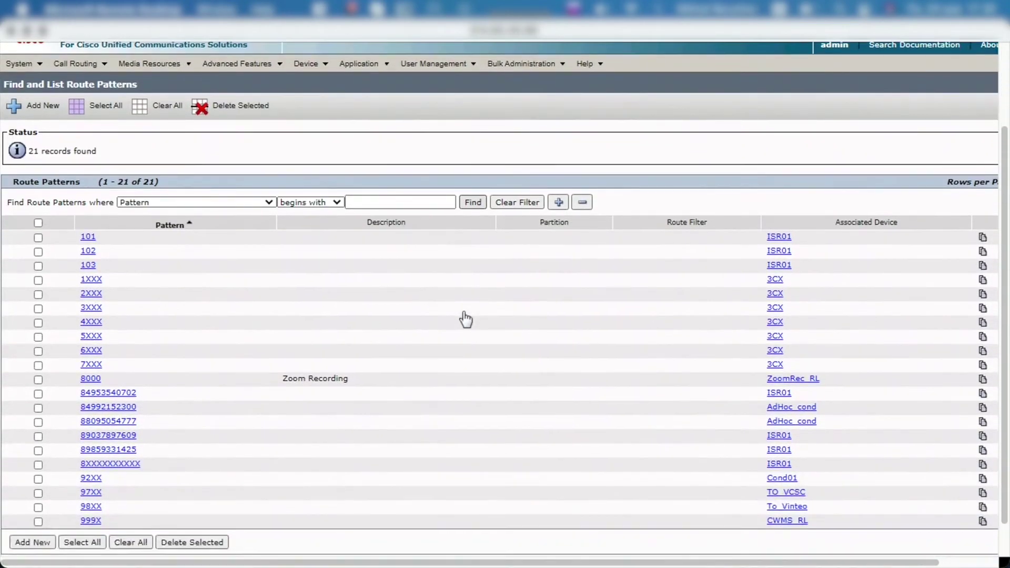
# Open the 98XX route pattern and check the devices available for its gateway/route list, keeping To_Vinteo selected.
pyautogui.click(90, 506)
pyautogui.click(413, 311)
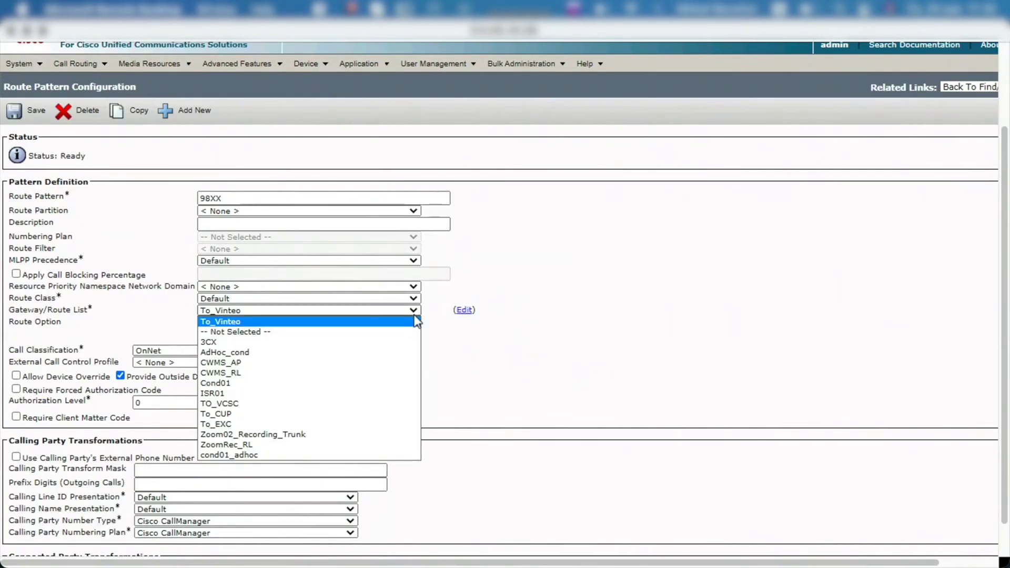
pyautogui.click(416, 321)
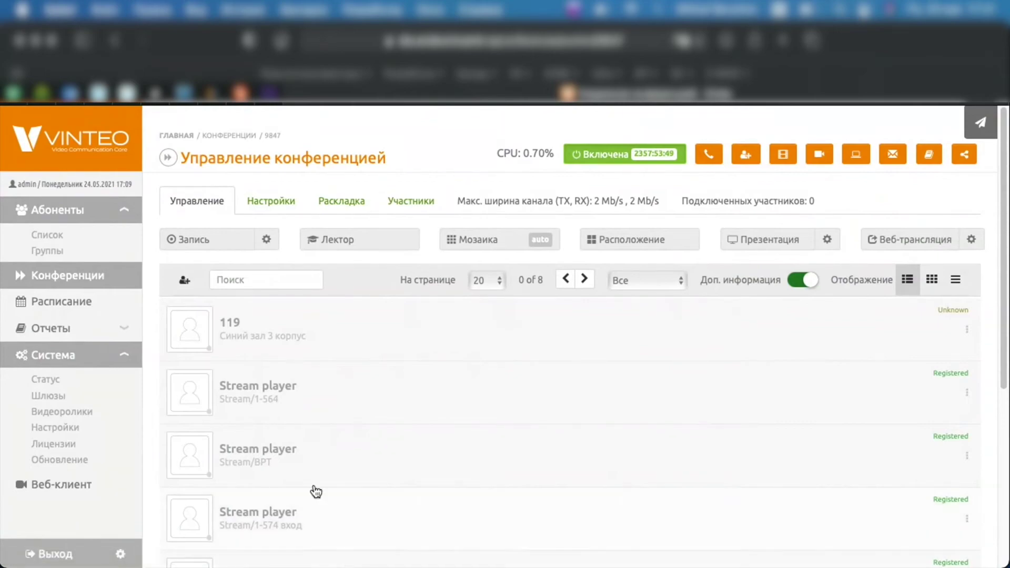
# Switch to Vinteo, open the ToCUCM gateway, and examine its advanced settings from the transport protocol options through to From domain.
pyautogui.click(49, 399)
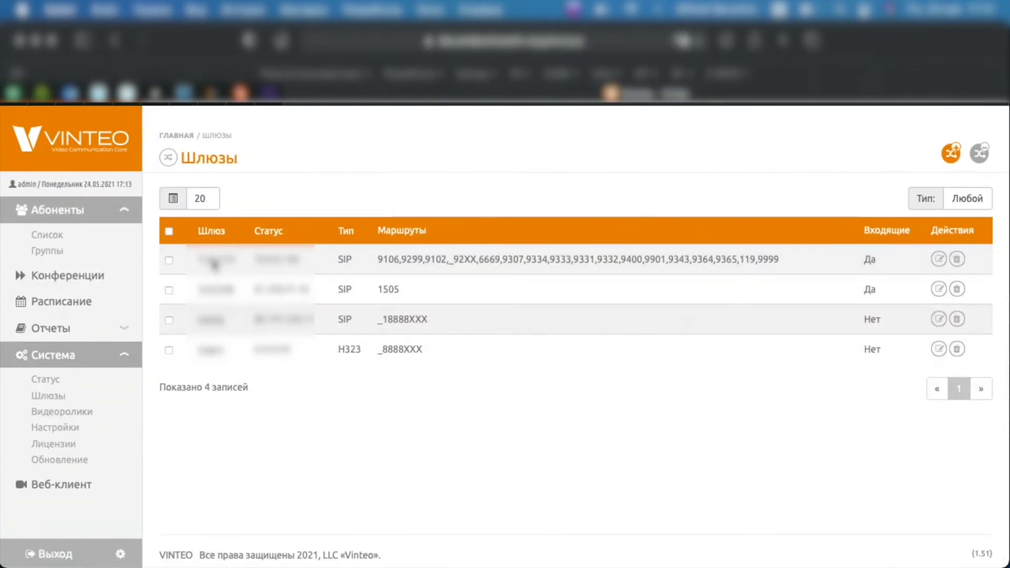
pyautogui.click(216, 258)
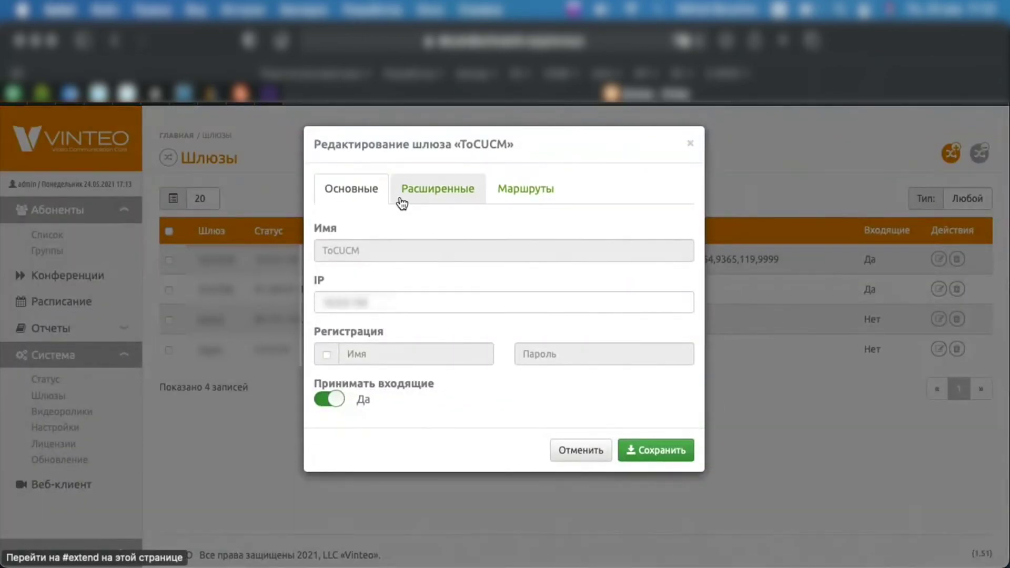
pyautogui.click(428, 193)
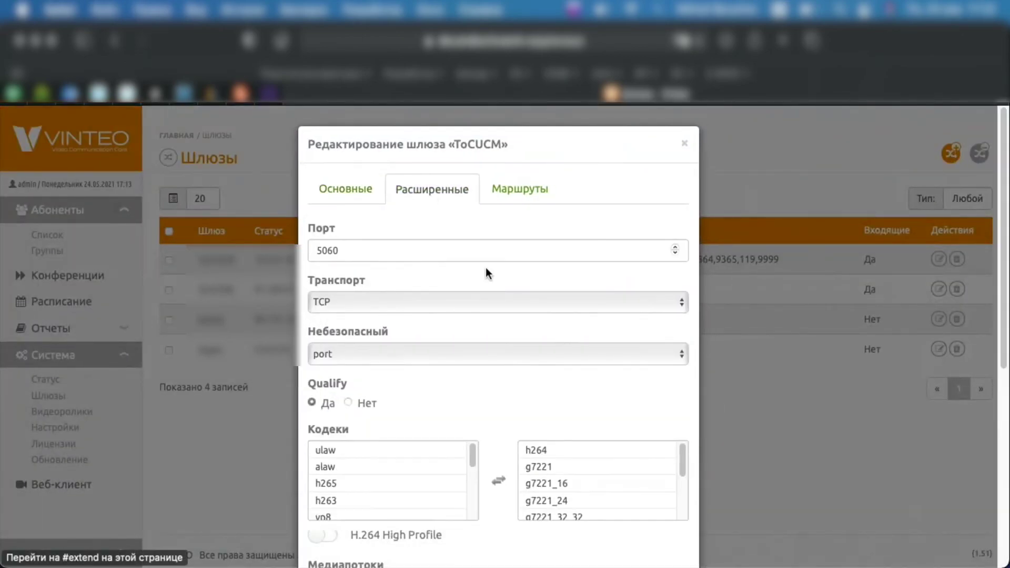
pyautogui.click(499, 299)
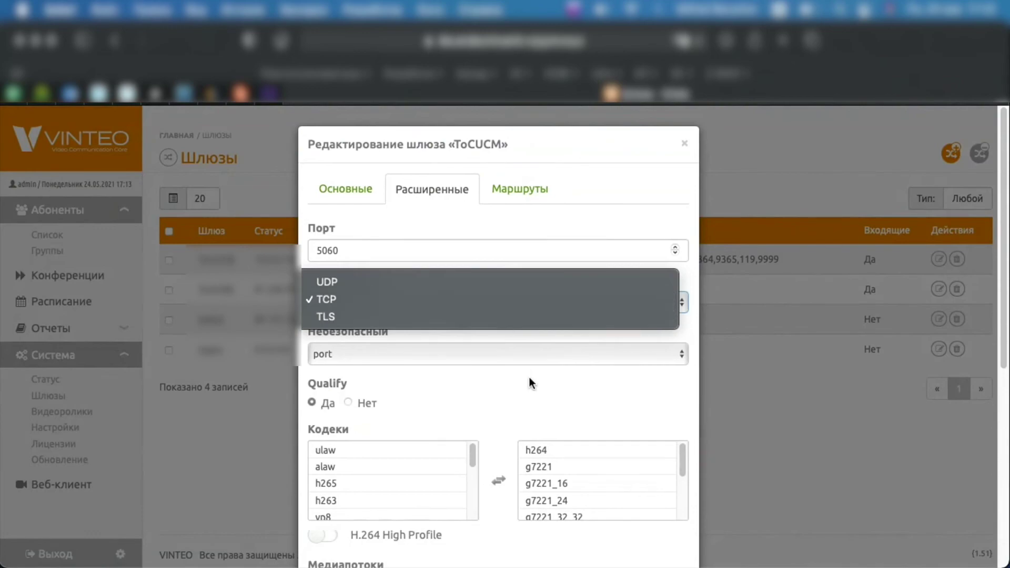
pyautogui.click(526, 396)
pyautogui.scroll(-10, 526, 396)
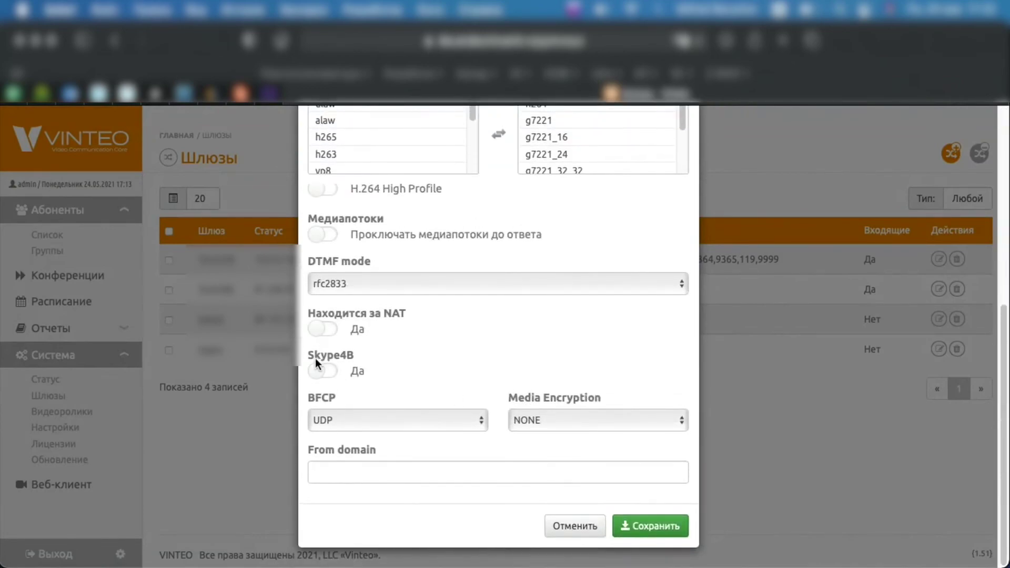